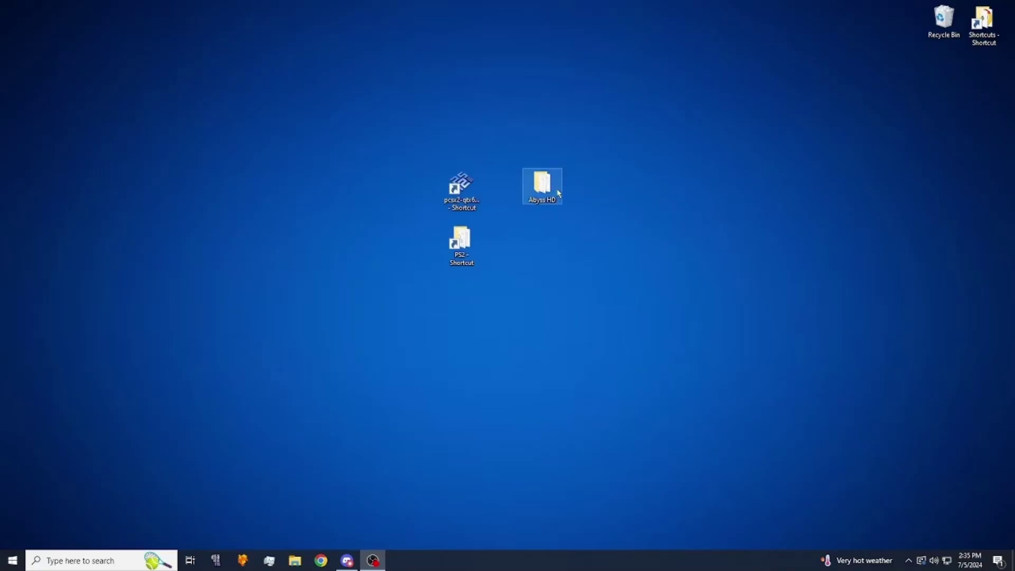
Open the Abyss HD folder on the desktop and point out its SLUS-21386 archive and extracted SLUS-21386 folder.
{"action": "double_click", "coordinate": [541, 193]}
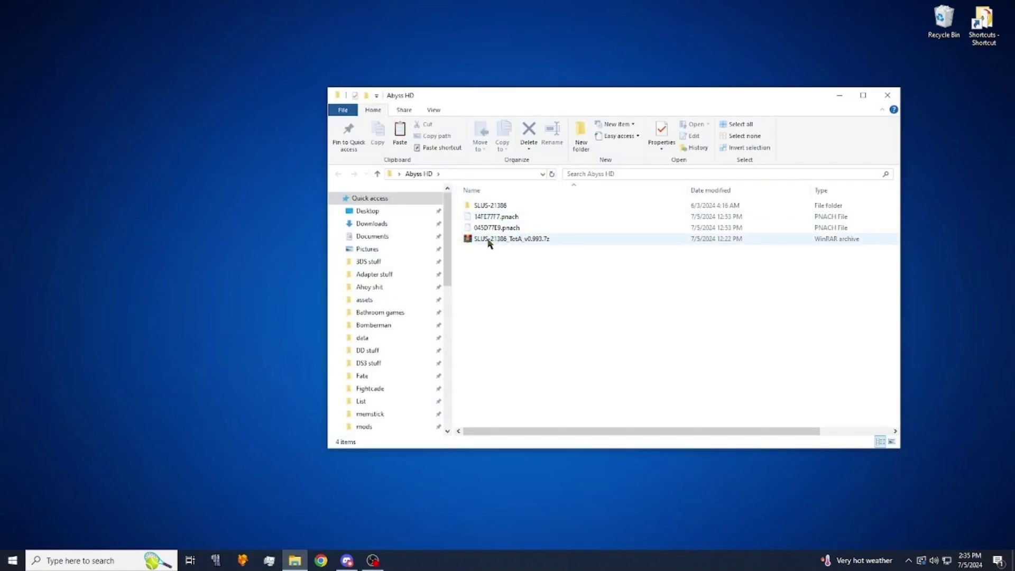
{"action": "left_click", "coordinate": [491, 242]}
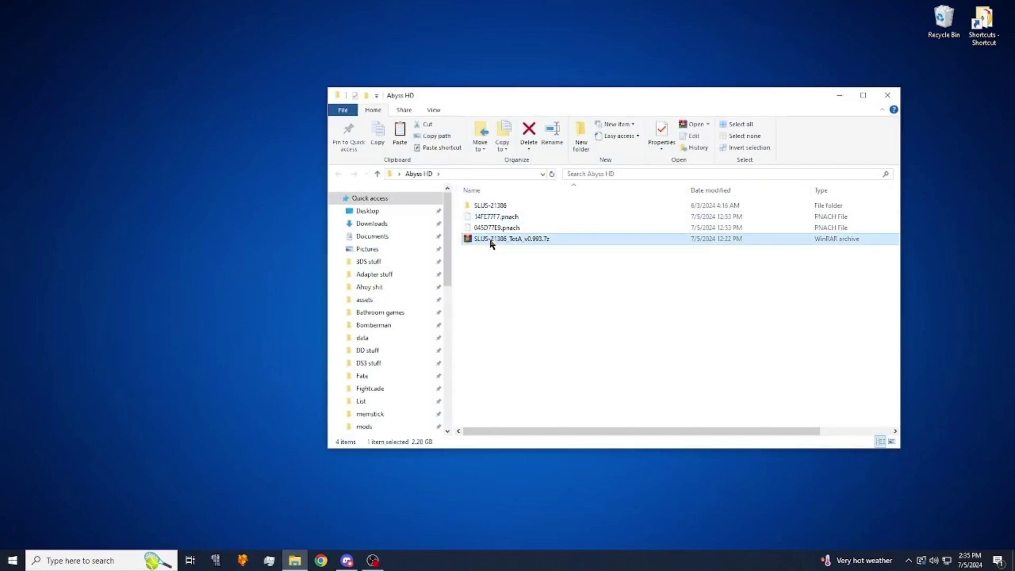
{"action": "left_click", "coordinate": [479, 207]}
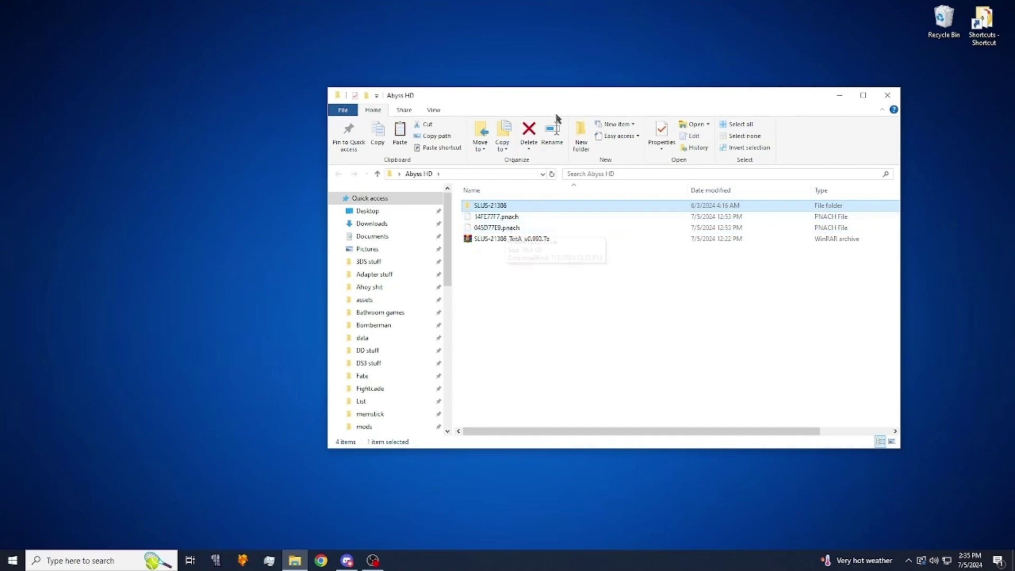
Open the PS2 folder from the desktop and arrange its window beside the Abyss HD window.
{"action": "left_click_drag", "start_coordinate": [560, 92], "coordinate": [754, 97]}
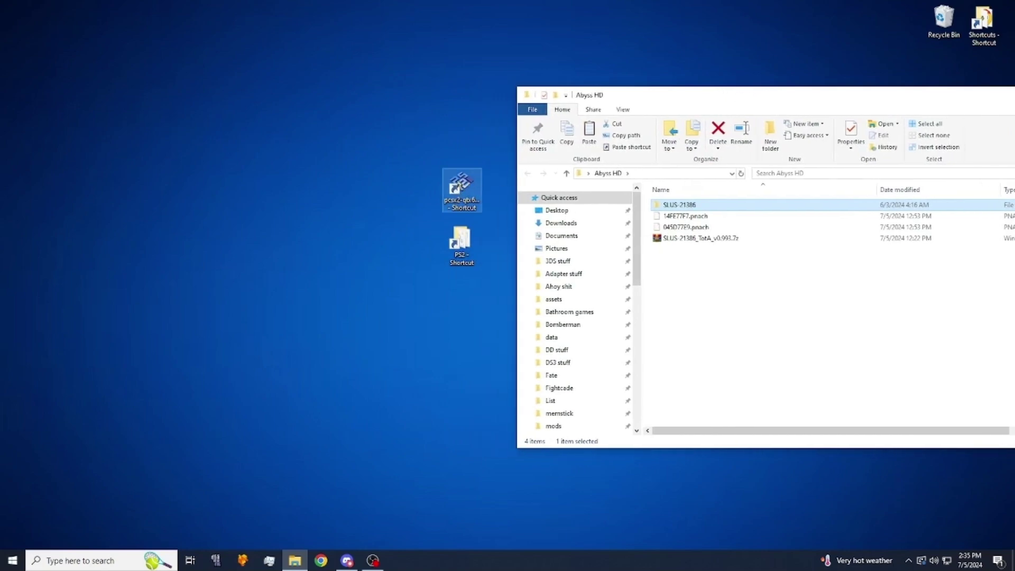
{"action": "left_click", "coordinate": [458, 249]}
{"action": "double_click", "coordinate": [458, 249]}
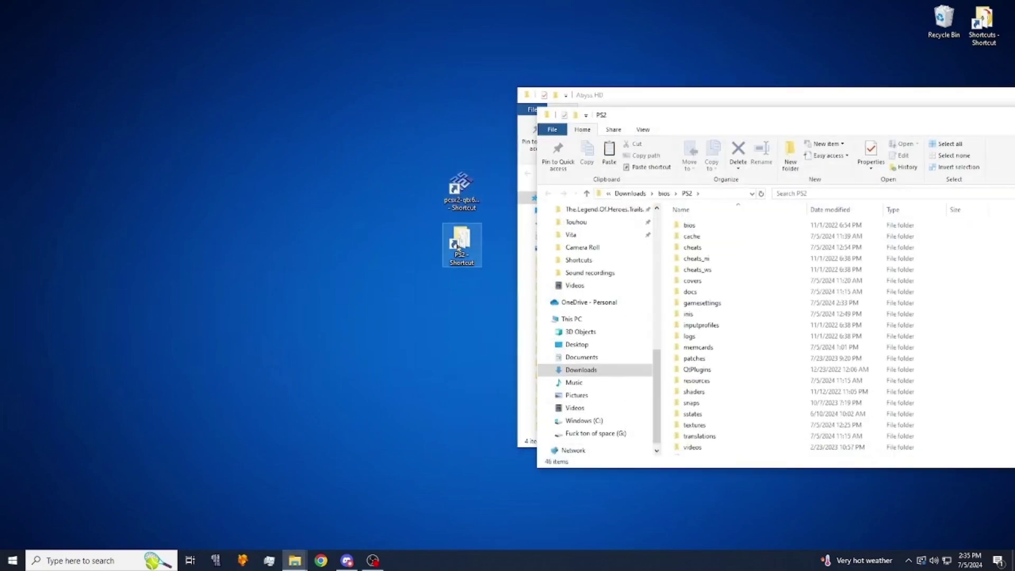
{"action": "left_click_drag", "start_coordinate": [696, 115], "coordinate": [226, 97]}
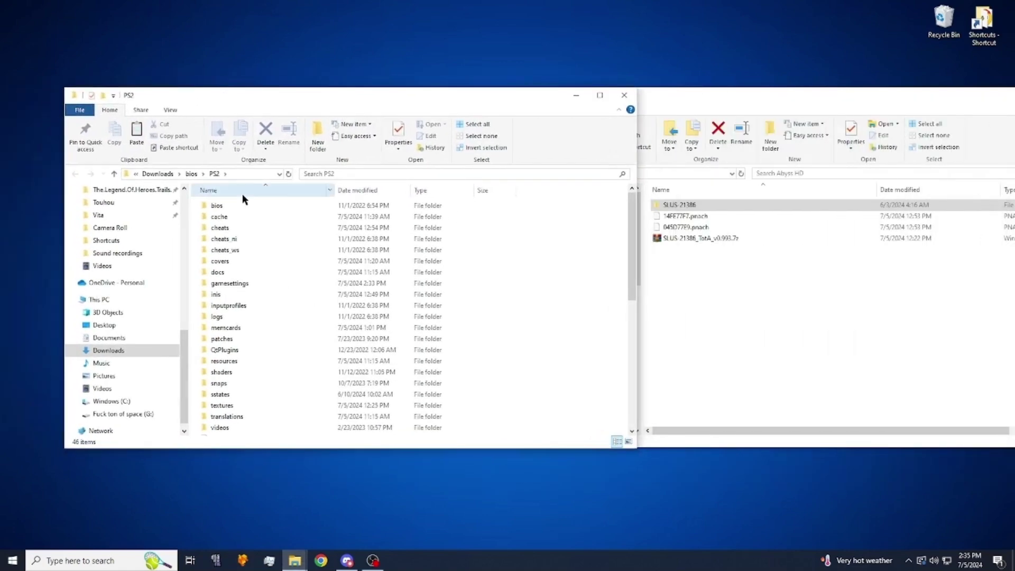
Check the PS2 folder's textures subfolder for SLUS-21386 and its cheats subfolder for the two pnach files.
{"action": "double_click", "coordinate": [242, 405]}
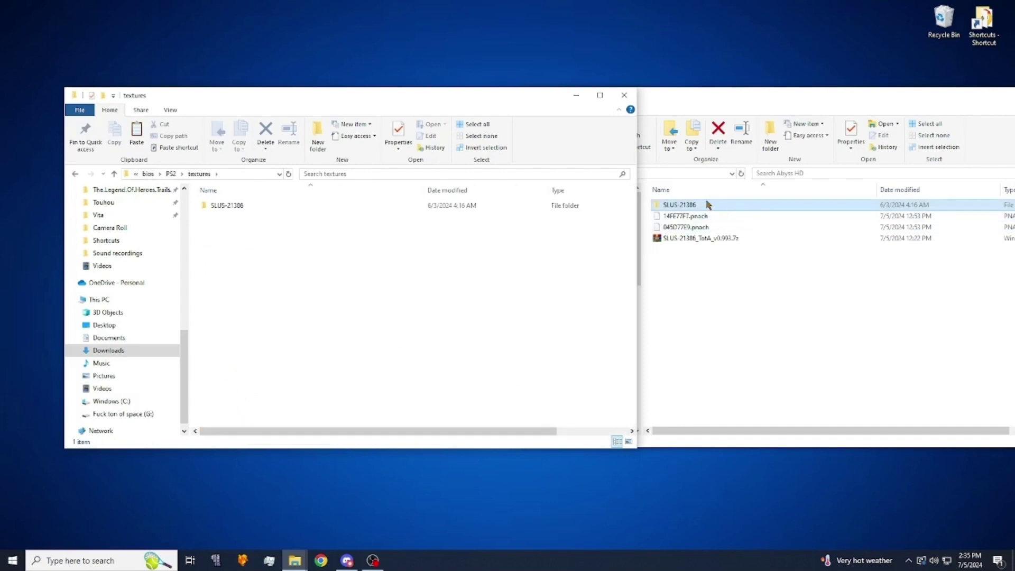
{"action": "left_click_drag", "start_coordinate": [689, 208], "coordinate": [725, 215]}
{"action": "key", "text": "alt+Left"}
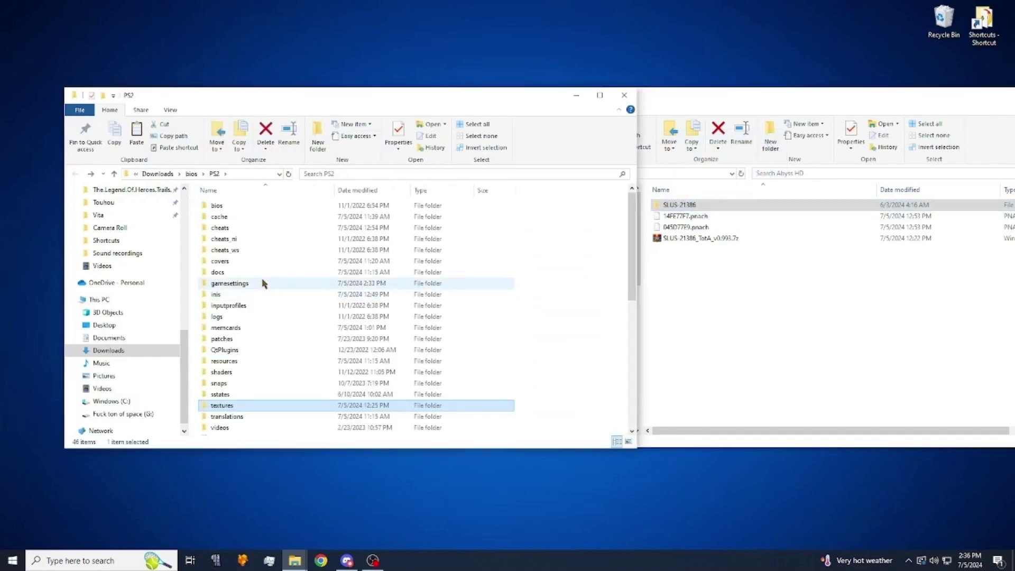
{"action": "double_click", "coordinate": [233, 232]}
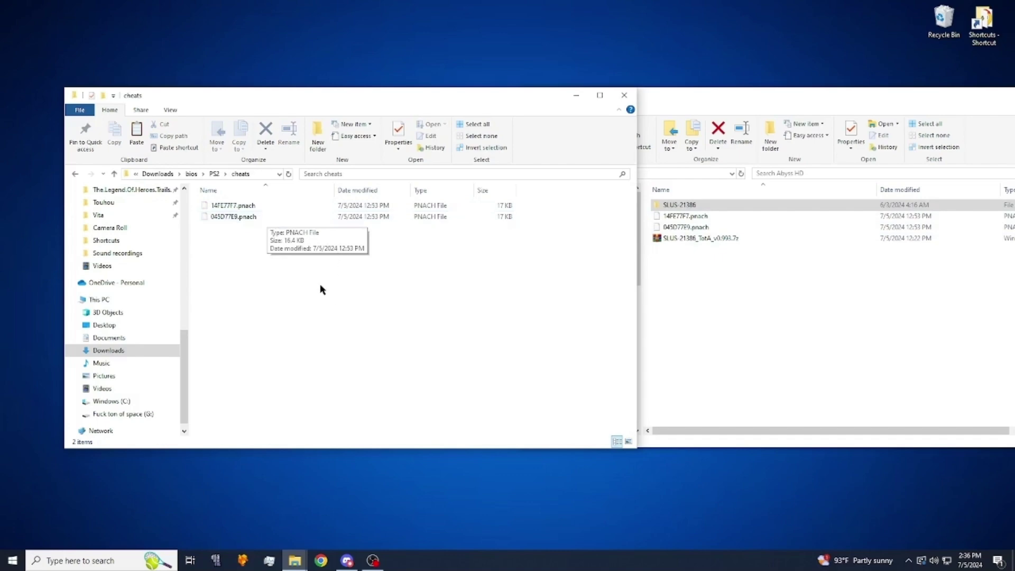
{"action": "key", "text": "alt+Left"}
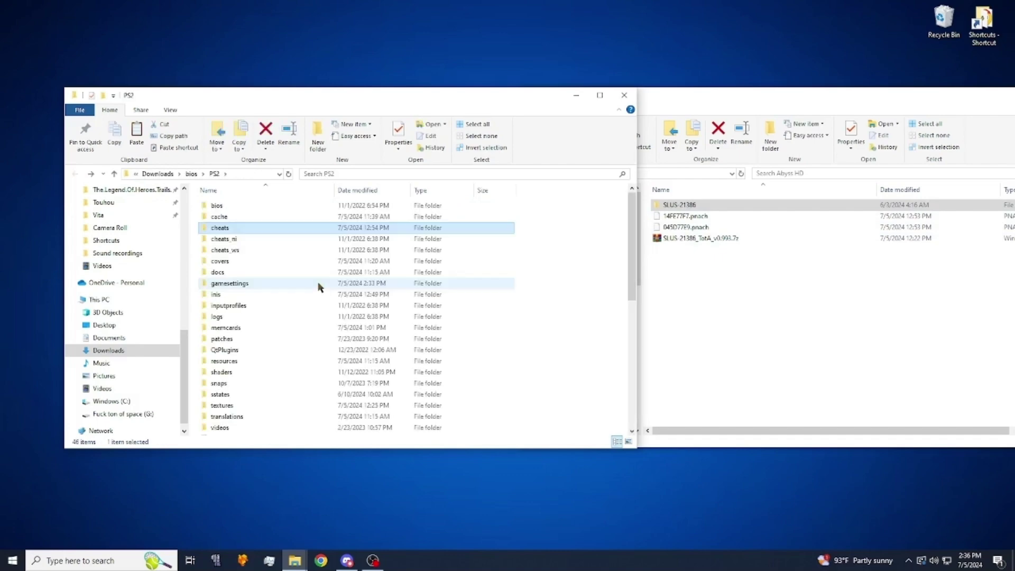
Close the PS2 and Abyss HD folder windows and launch PCSX2 from the desktop.
{"action": "left_click", "coordinate": [624, 95]}
{"action": "left_click_drag", "start_coordinate": [659, 96], "coordinate": [390, 115]}
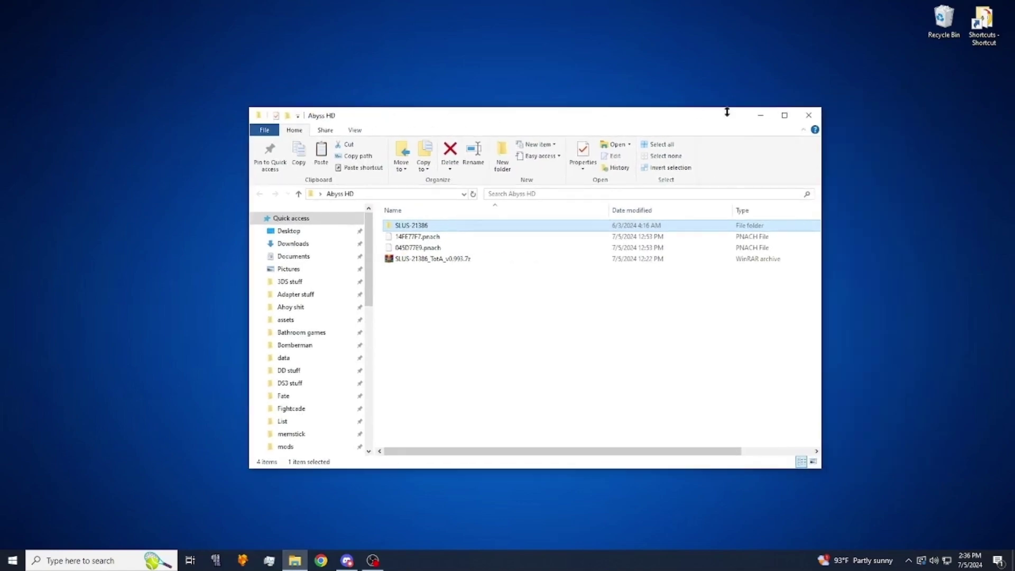
{"action": "left_click", "coordinate": [808, 113]}
{"action": "double_click", "coordinate": [467, 194]}
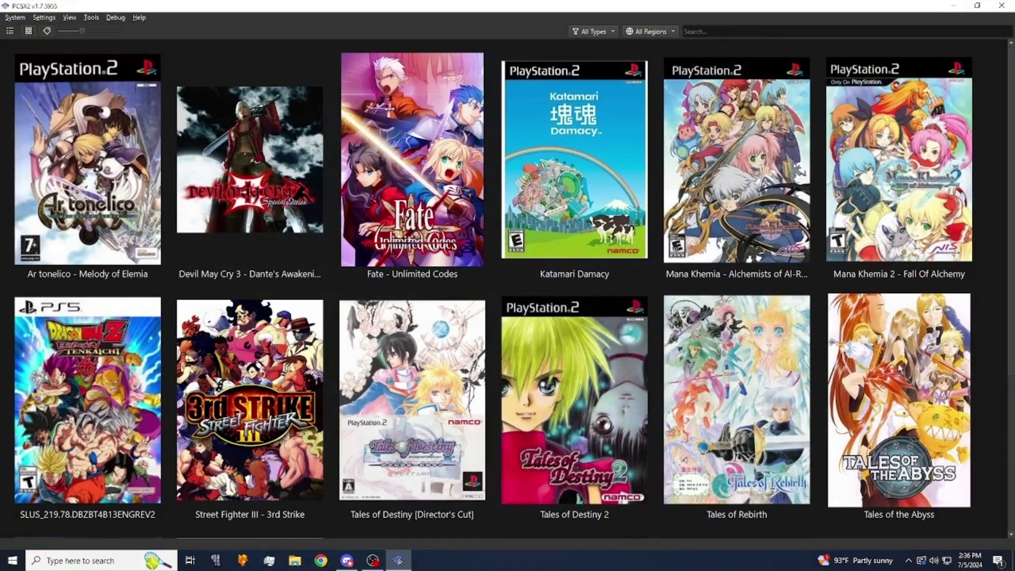
Open the Tales of the Abyss game properties and review its cheats and graphics rendering settings, including internal resolution.
{"action": "right_click", "coordinate": [900, 364]}
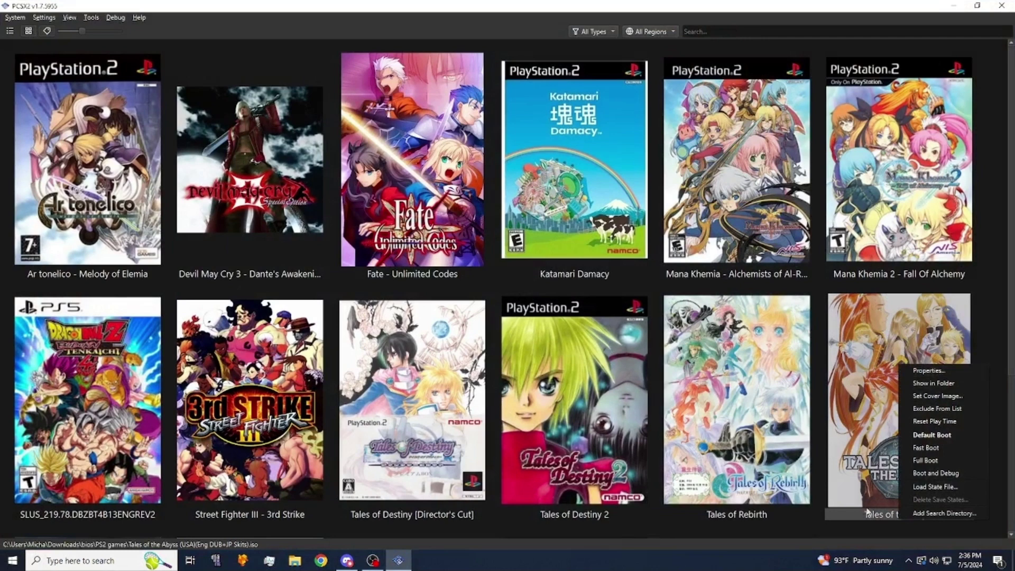
{"action": "left_click", "coordinate": [929, 371]}
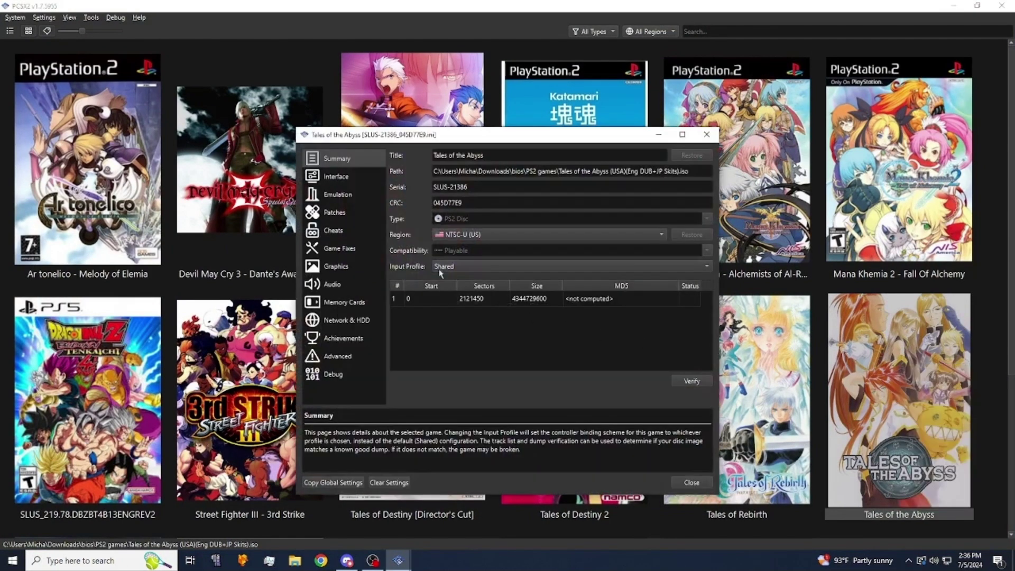
{"action": "left_click", "coordinate": [341, 231]}
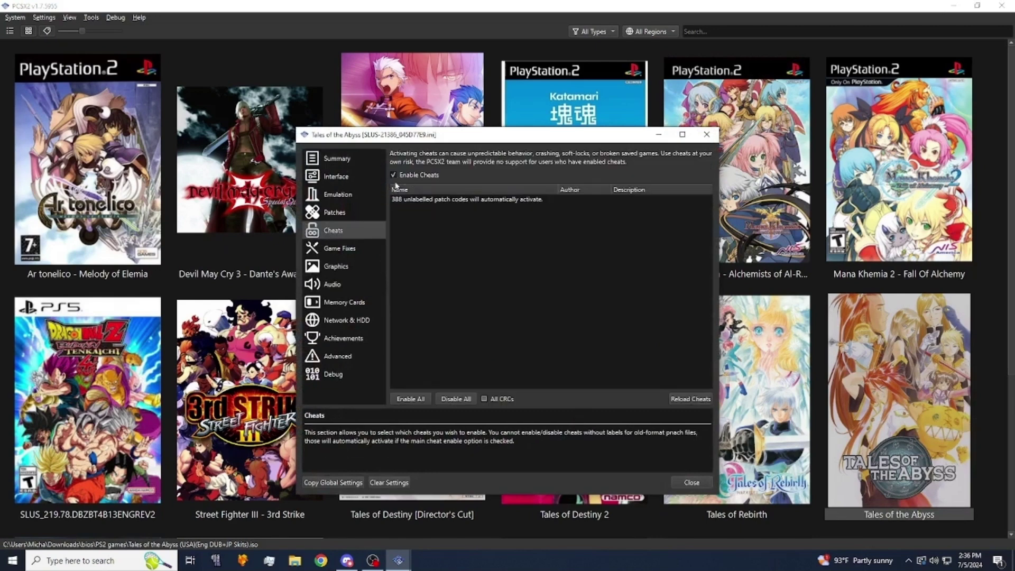
{"action": "left_click", "coordinate": [344, 269]}
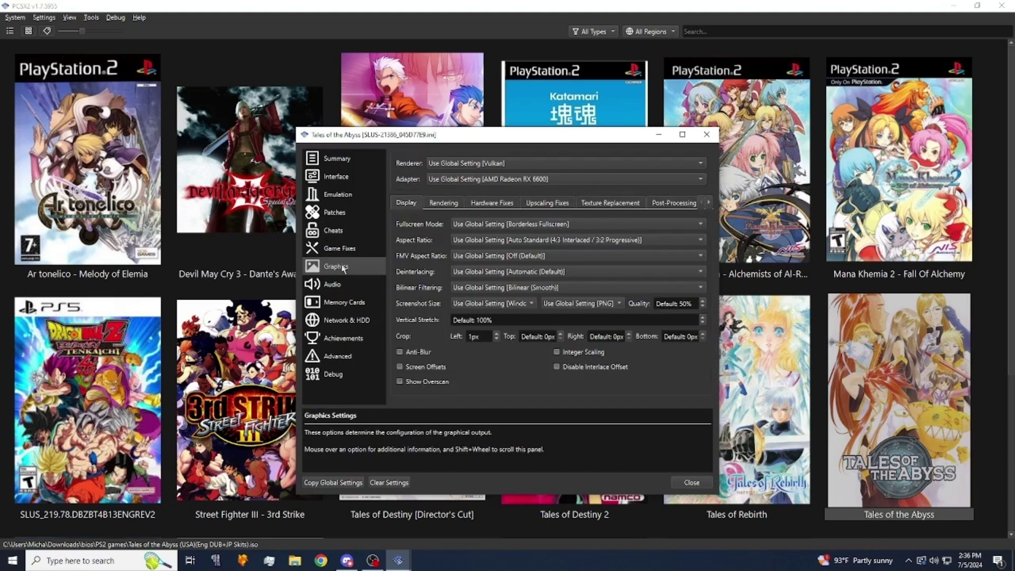
{"action": "left_click", "coordinate": [445, 204]}
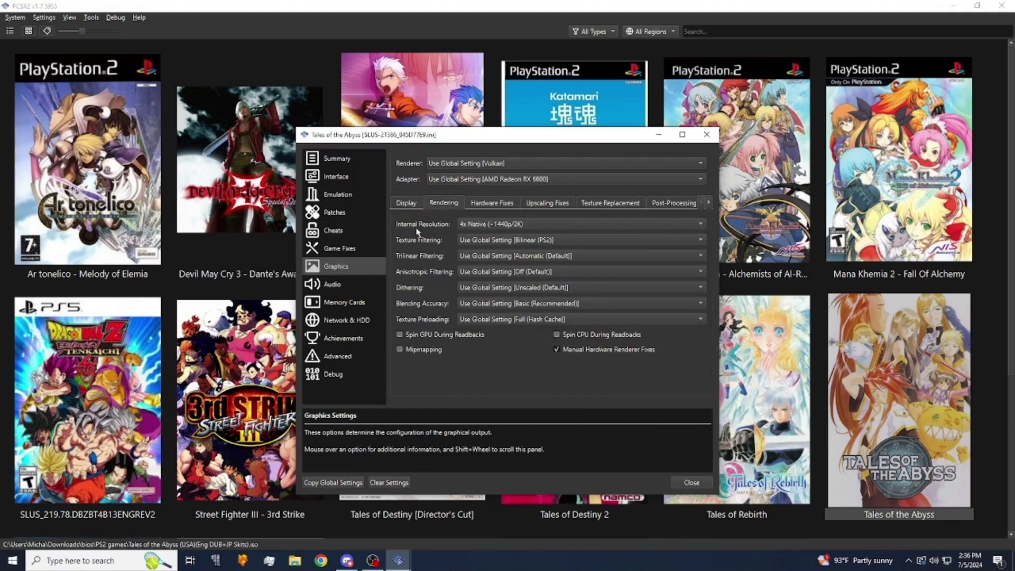
{"action": "mouse_move", "coordinate": [460, 228]}
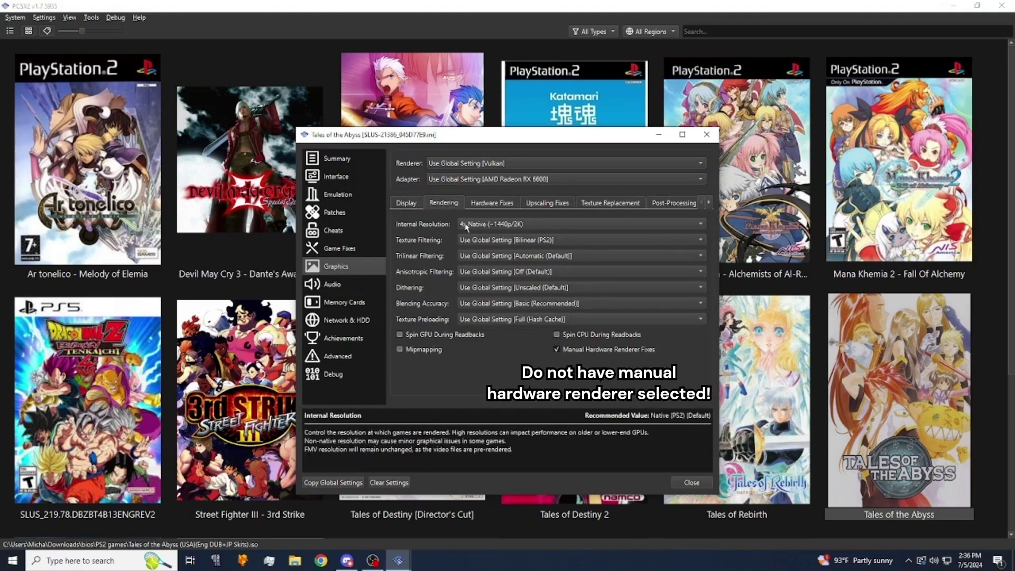
Set Auto Flush to Enabled (All Primitives) in the game's hardware fixes.
{"action": "left_click", "coordinate": [492, 203]}
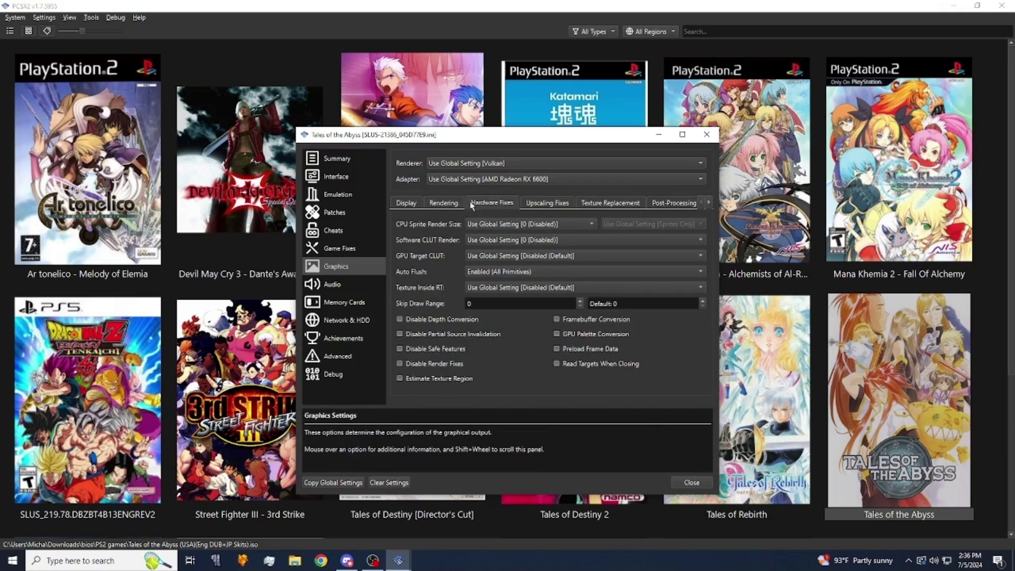
{"action": "left_click", "coordinate": [492, 273]}
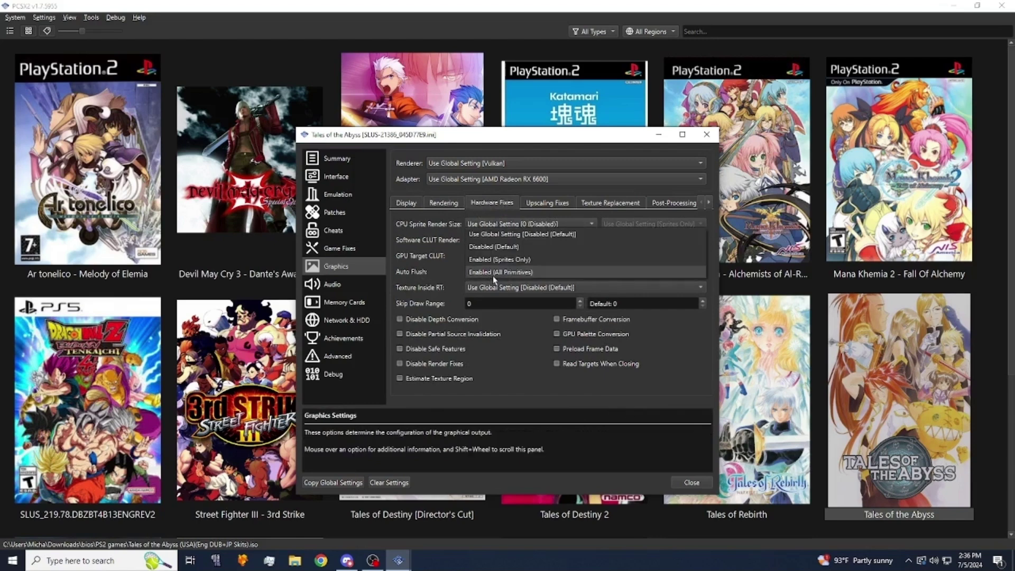
{"action": "left_click", "coordinate": [491, 274]}
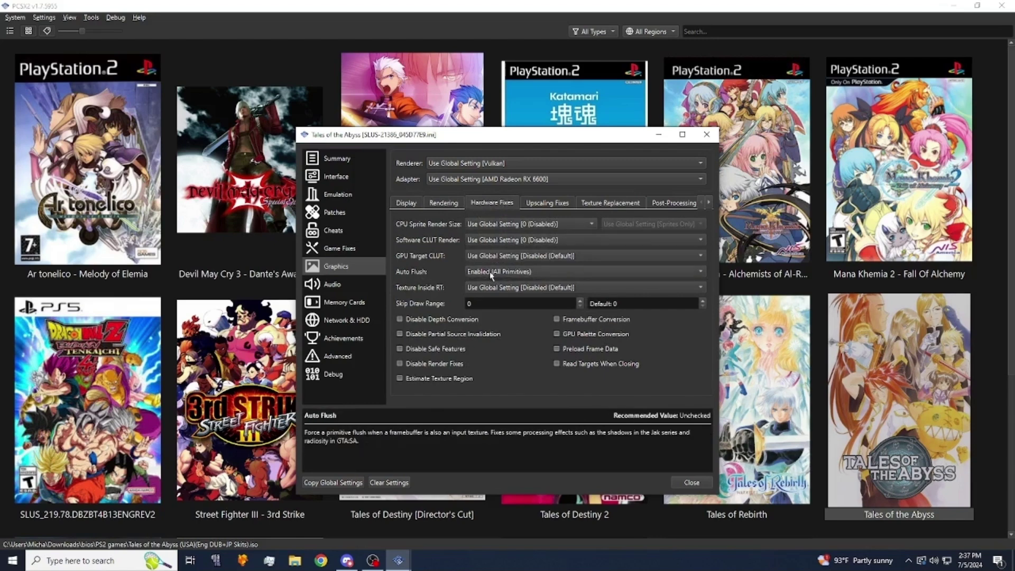
Review the game's upscaling fixes and texture replacement options, and close its properties.
{"action": "left_click", "coordinate": [552, 207]}
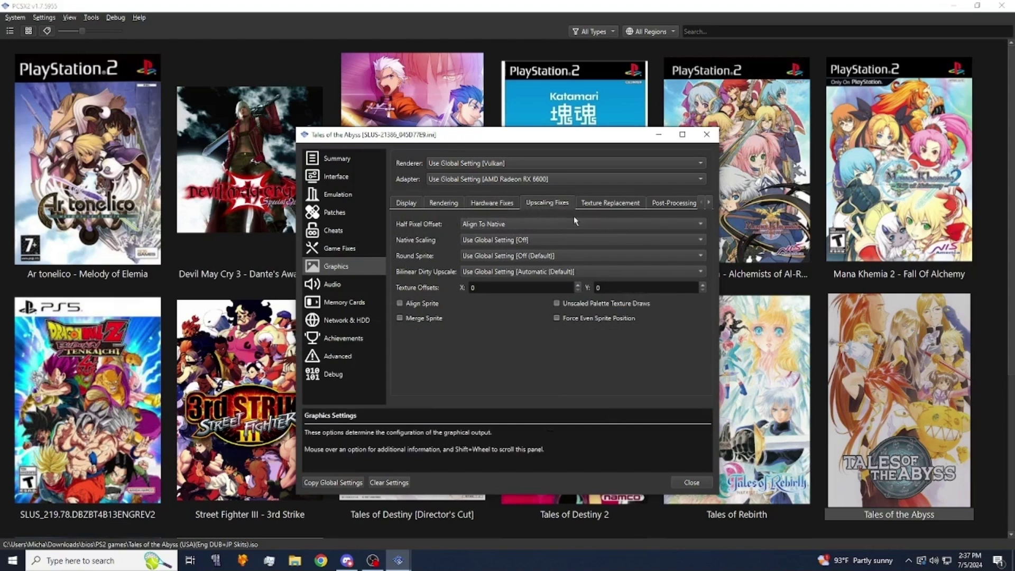
{"action": "left_click", "coordinate": [605, 206]}
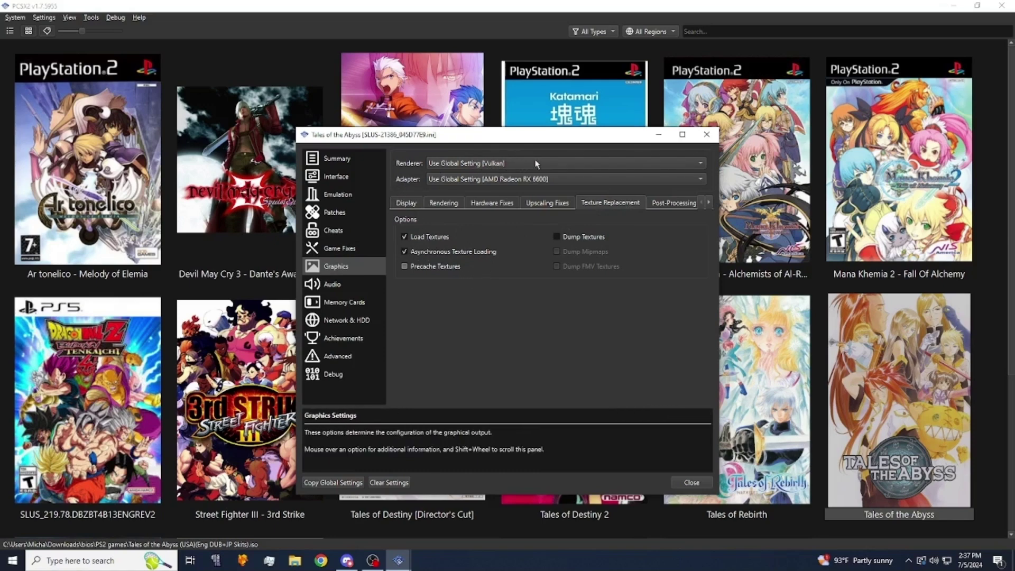
{"action": "left_click", "coordinate": [707, 134]}
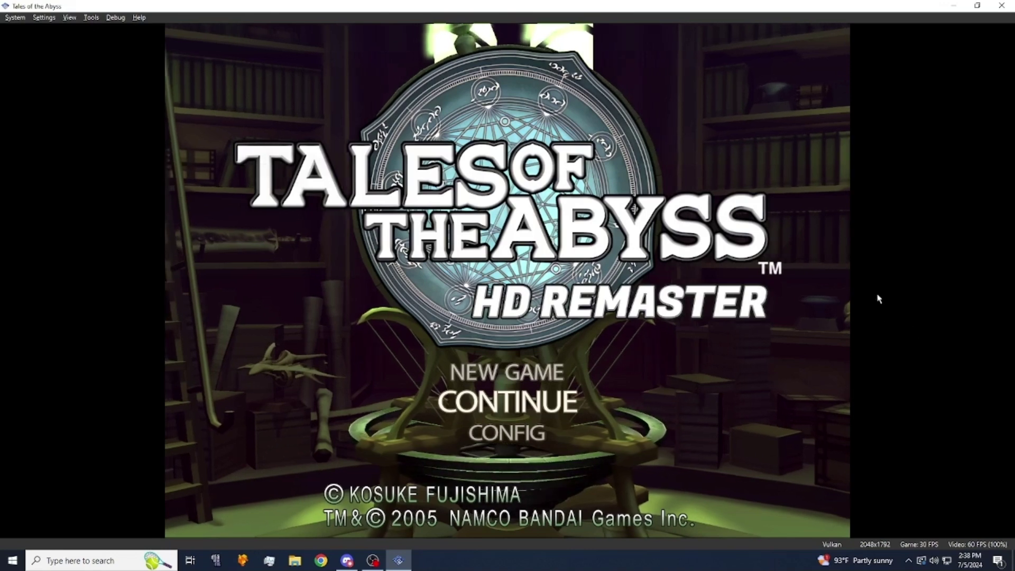
Shut down the running Tales of the Abyss game and exit the emulator.
{"action": "left_click", "coordinate": [1004, 8]}
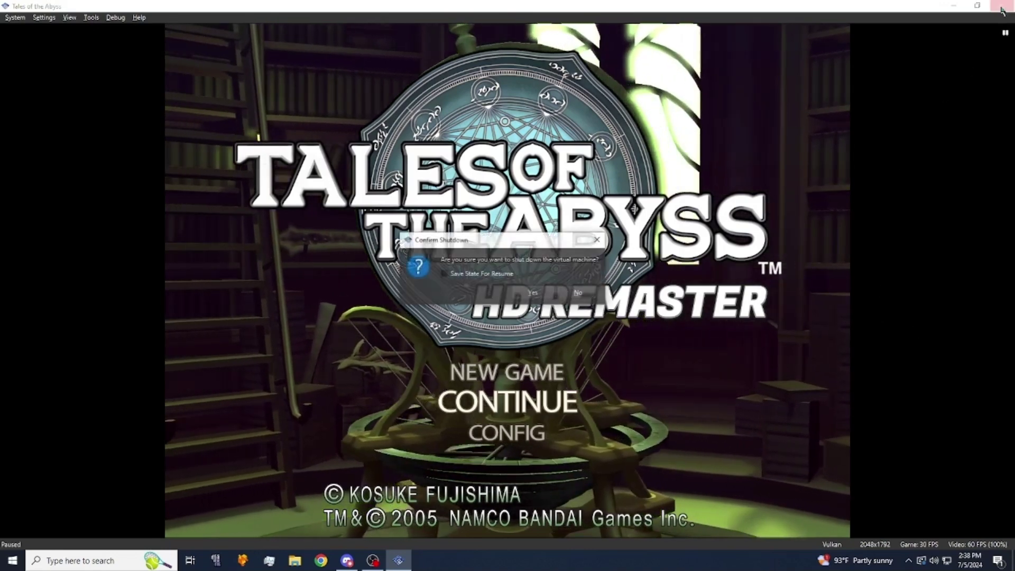
{"action": "left_click", "coordinate": [540, 293]}
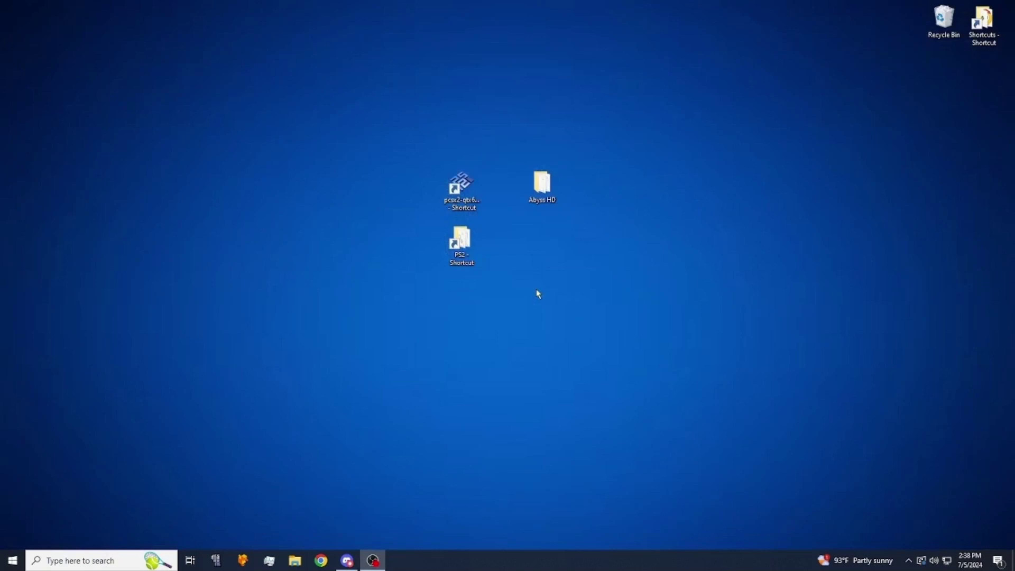
Open the _Optional folder inside textures > SLUS-21386 of the PS2 folder.
{"action": "double_click", "coordinate": [463, 244]}
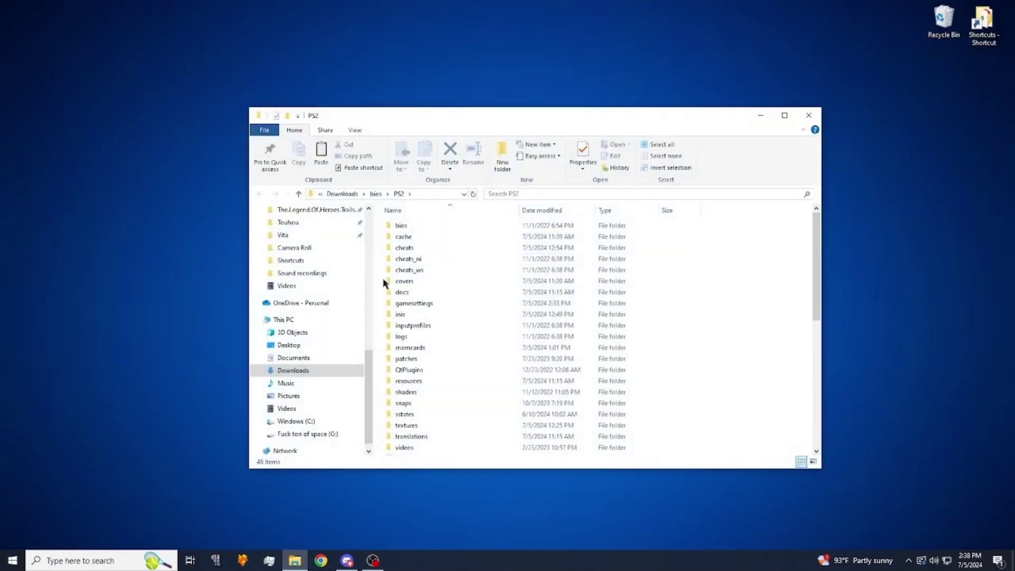
{"action": "scroll", "coordinate": [431, 345], "scroll_direction": "down", "scroll_amount": 5}
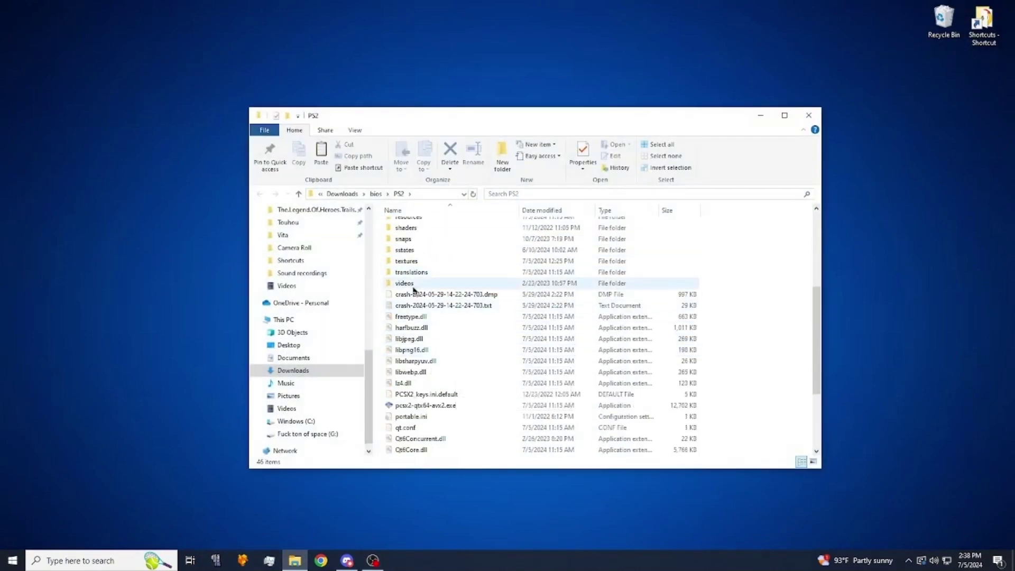
{"action": "double_click", "coordinate": [412, 261]}
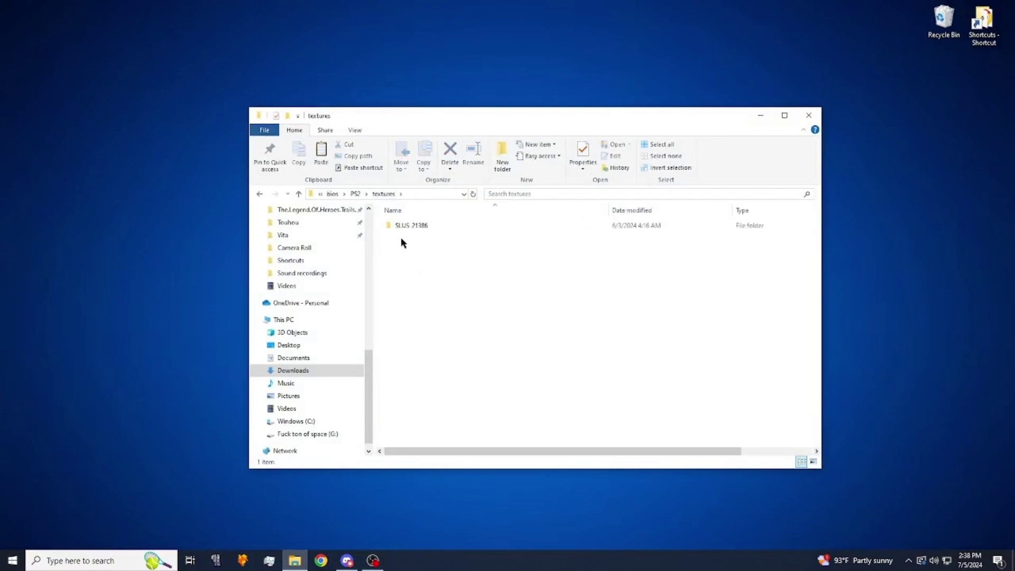
{"action": "double_click", "coordinate": [414, 228]}
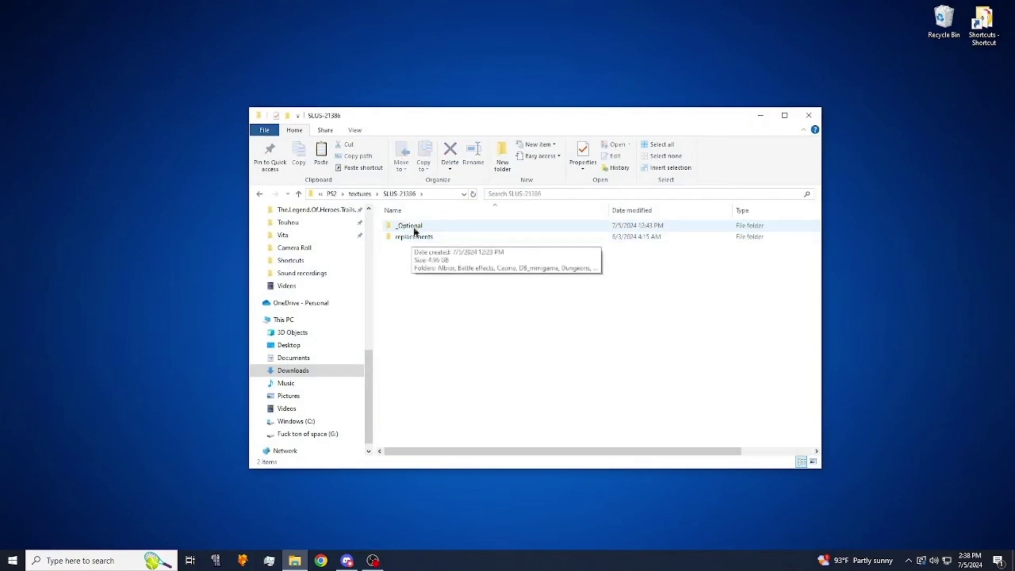
{"action": "double_click", "coordinate": [424, 228]}
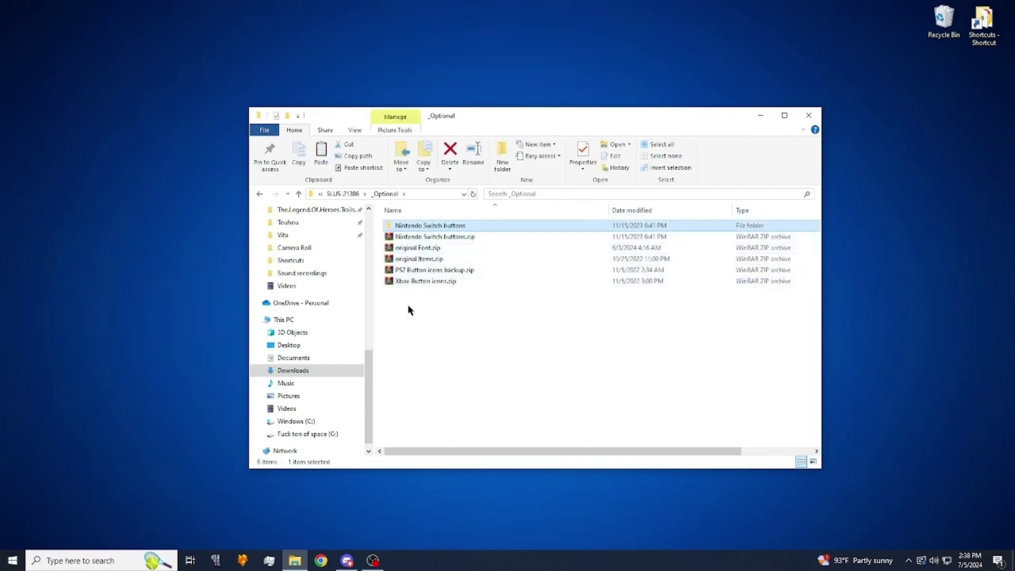
Look over the optional zip archives of button icons, fonts and items, and open the Nintendo Switch buttons folder.
{"action": "mouse_move", "coordinate": [418, 270]}
{"action": "left_mouse_down"}
{"action": "mouse_move", "coordinate": [418, 253]}
{"action": "mouse_move", "coordinate": [422, 273]}
{"action": "left_mouse_up"}
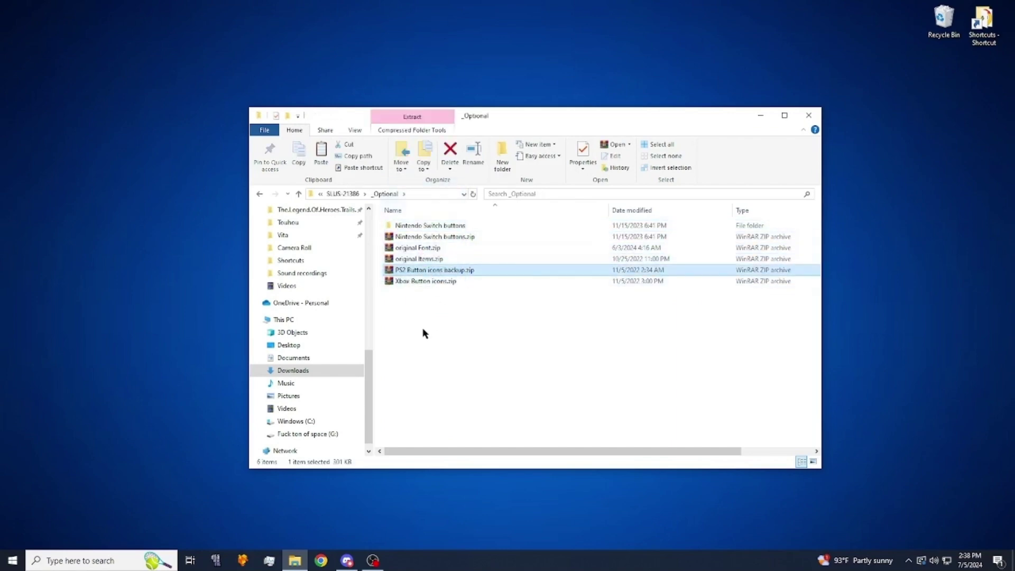
{"action": "left_click_drag", "start_coordinate": [404, 322], "coordinate": [457, 240]}
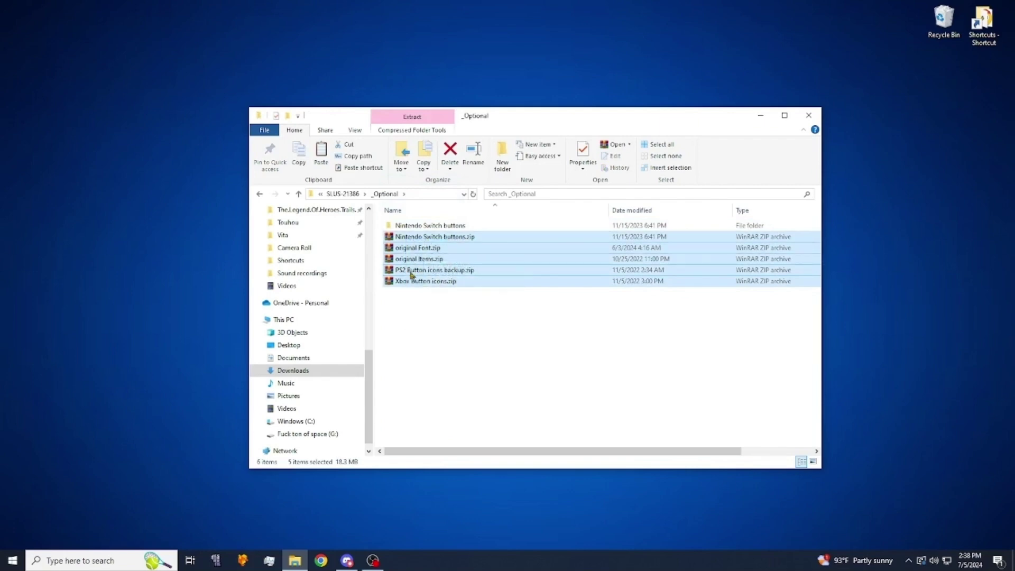
{"action": "left_click", "coordinate": [427, 316]}
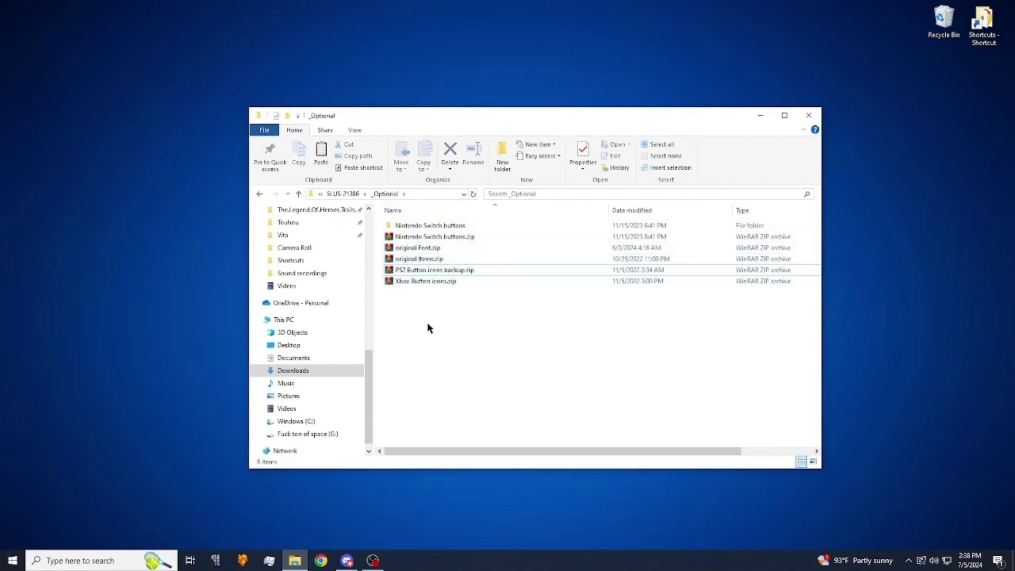
{"action": "double_click", "coordinate": [434, 227]}
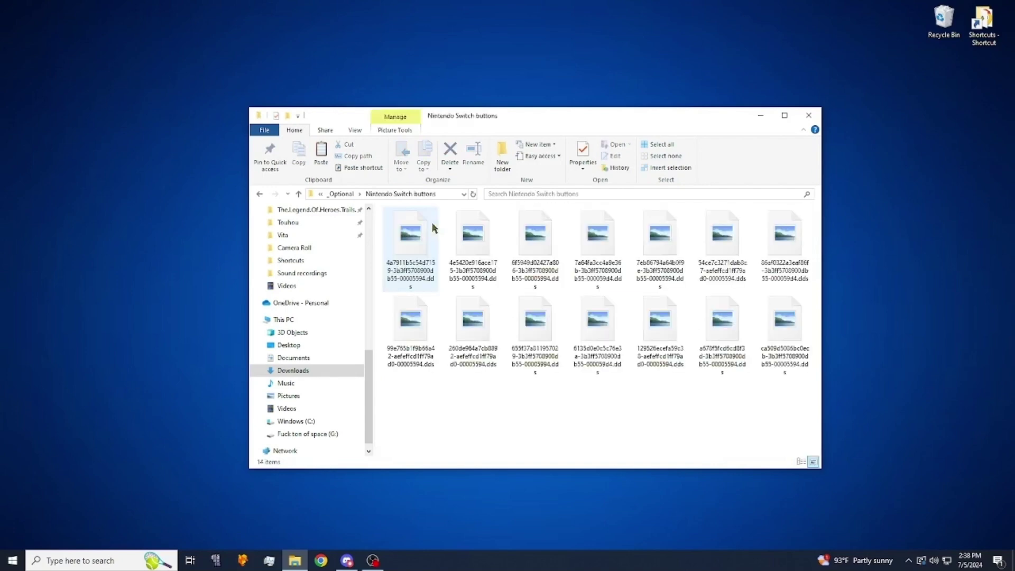
Look over the Nintendo Switch button textures, and open the Button icons folder inside SLUS-21386 > replacements > UI.
{"action": "left_click_drag", "start_coordinate": [396, 408], "coordinate": [796, 241]}
{"action": "left_click", "coordinate": [494, 433]}
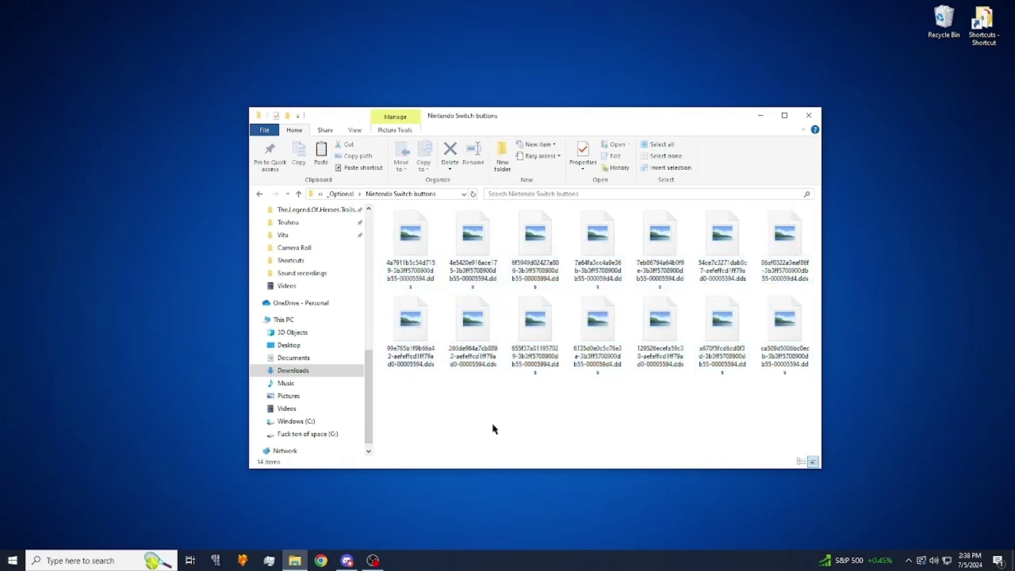
{"action": "key", "text": "alt+Left"}
{"action": "key", "text": "alt+Left"}
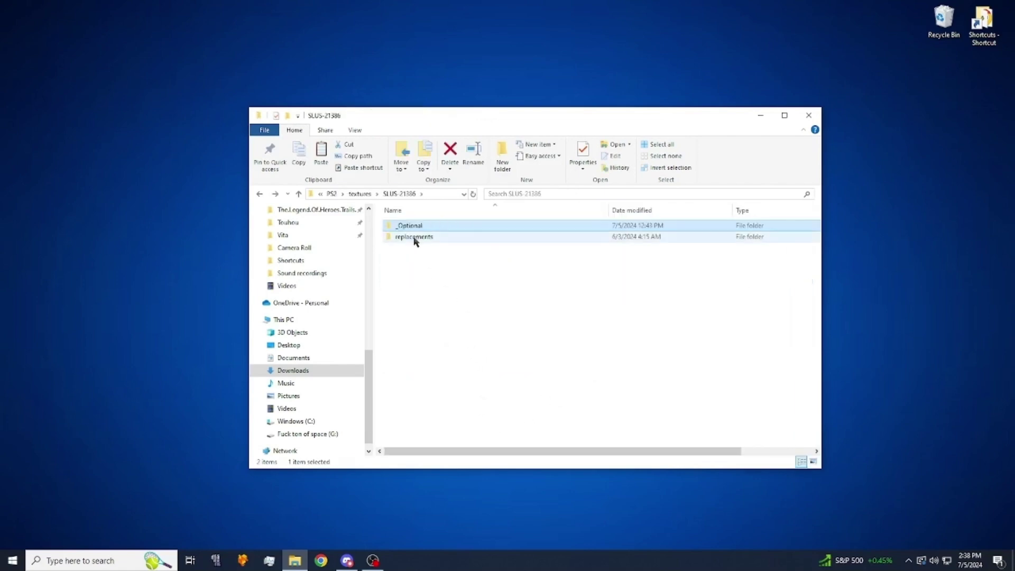
{"action": "double_click", "coordinate": [423, 239]}
{"action": "left_click", "coordinate": [425, 239]}
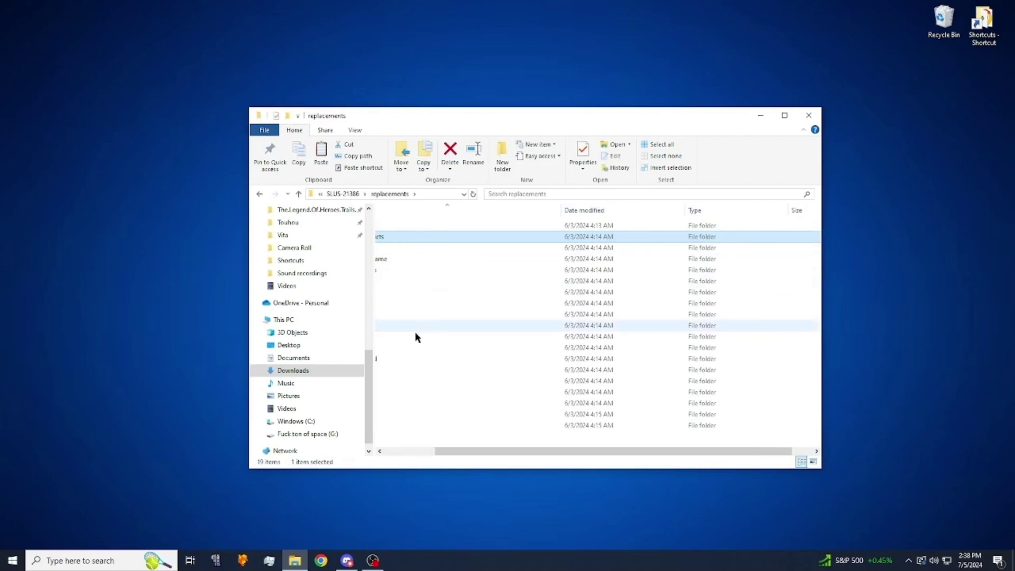
{"action": "double_click", "coordinate": [414, 426]}
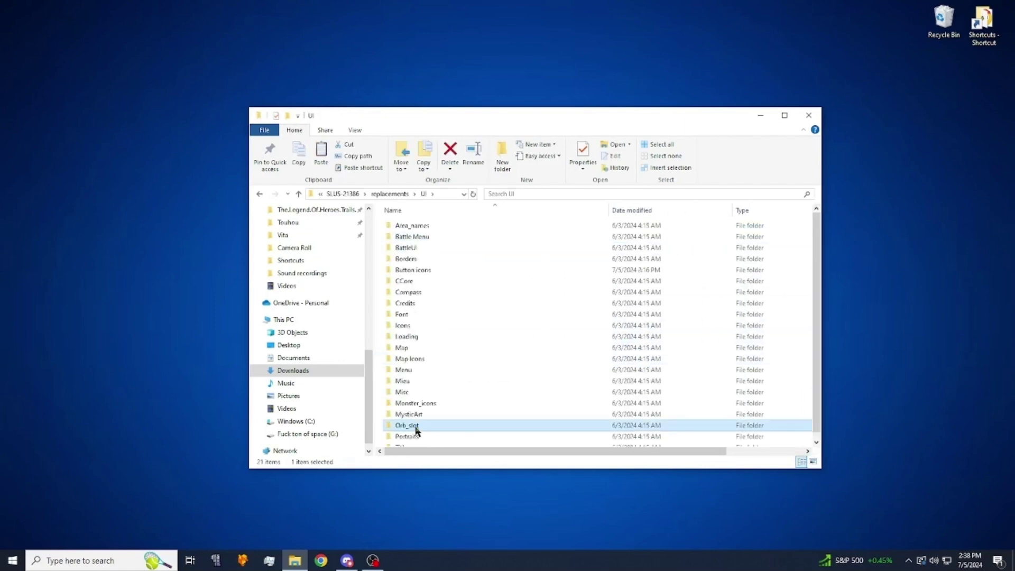
{"action": "left_click", "coordinate": [410, 274]}
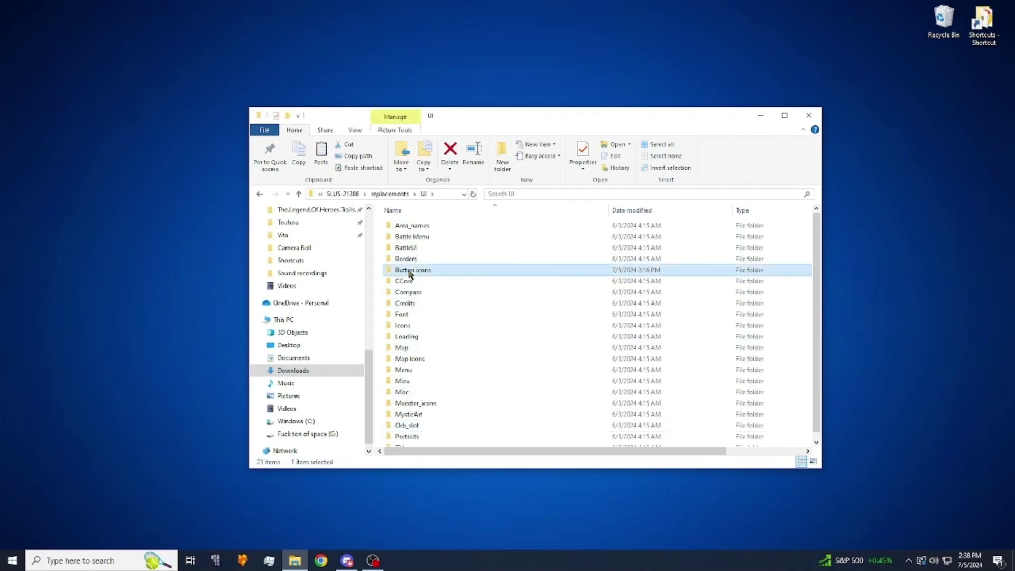
{"action": "double_click", "coordinate": [410, 274]}
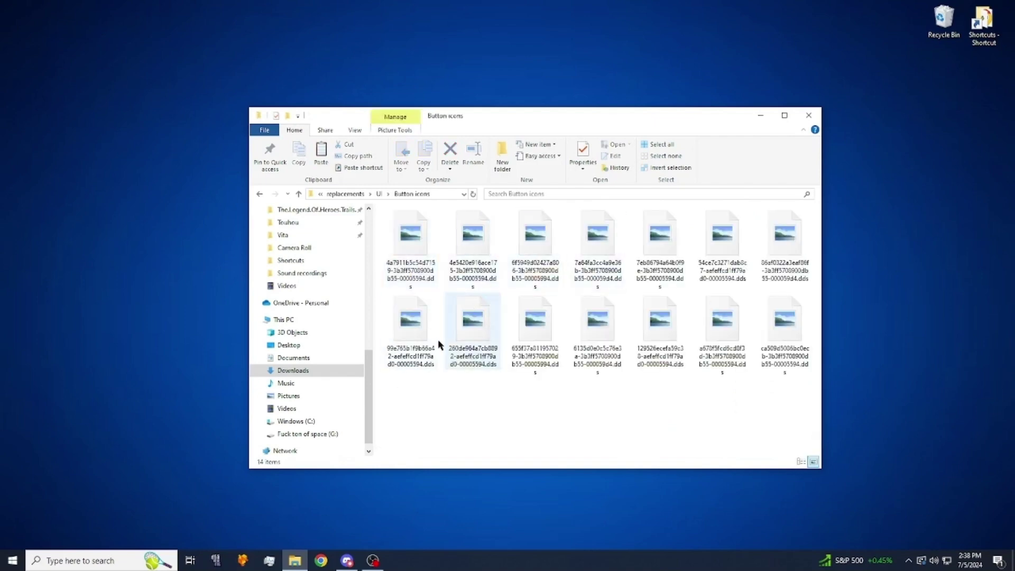
Examine the installed texture files in the Button icons folder and close the folder window.
{"action": "left_click_drag", "start_coordinate": [405, 426], "coordinate": [752, 246]}
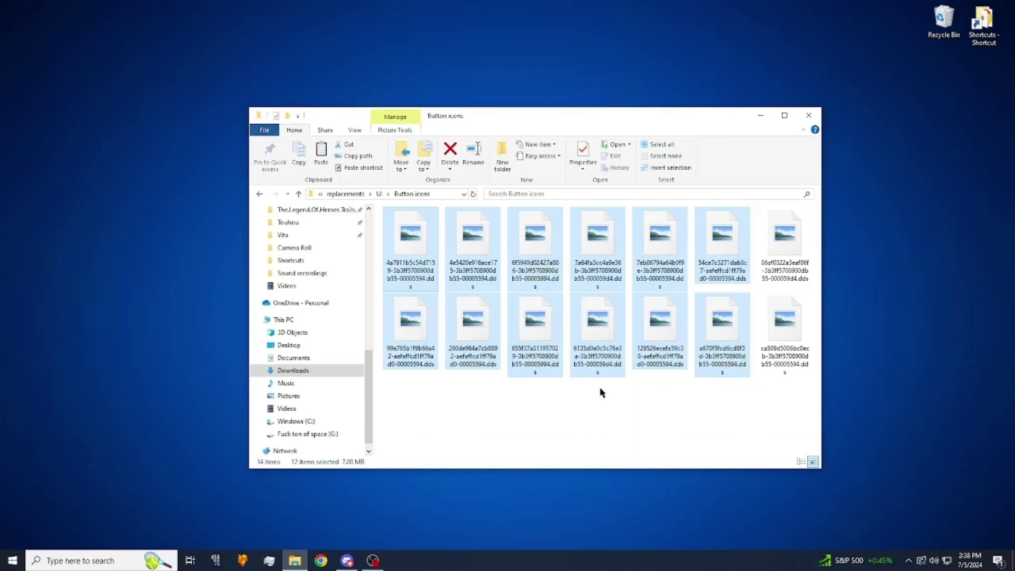
{"action": "left_click", "coordinate": [596, 433]}
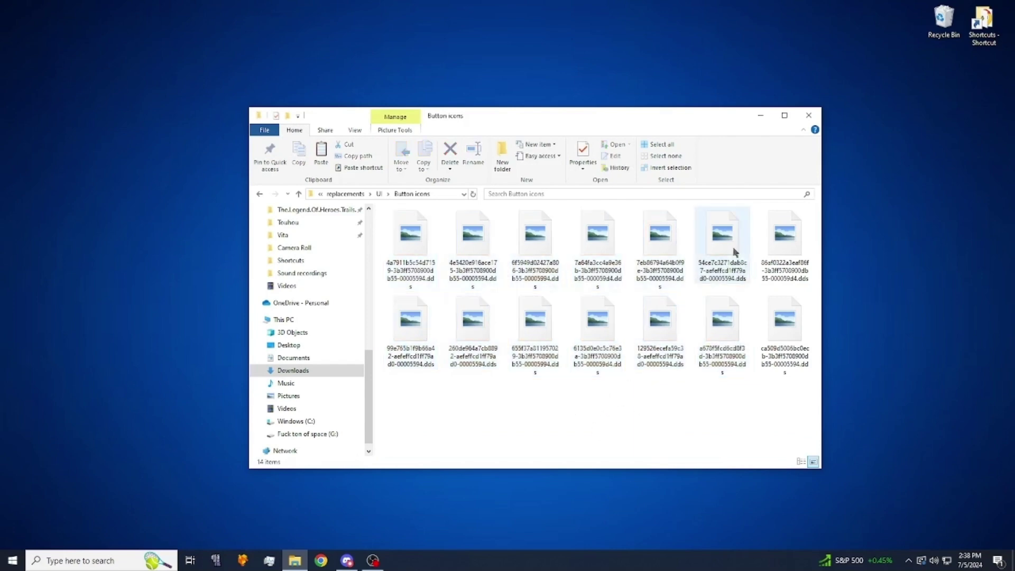
{"action": "left_click", "coordinate": [811, 118]}
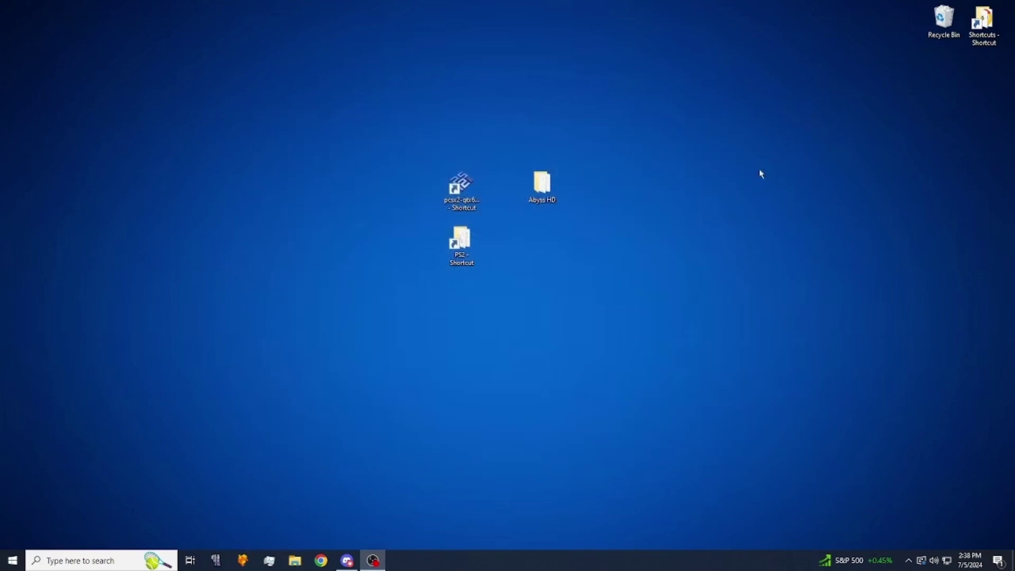